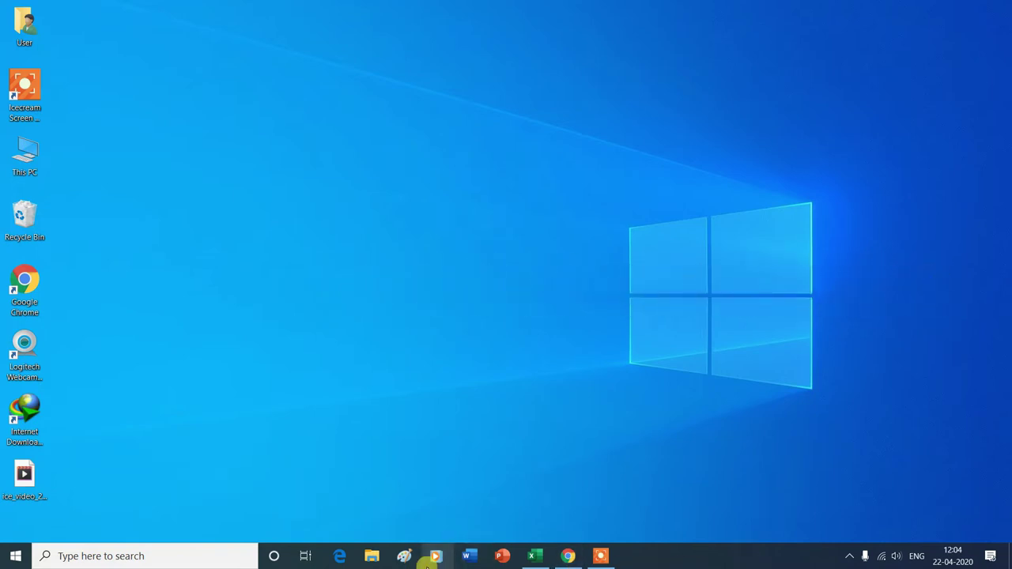
Step: Start a blank Word document and fill it with five paragraphs of =rand() sample text
left_click(476, 557)
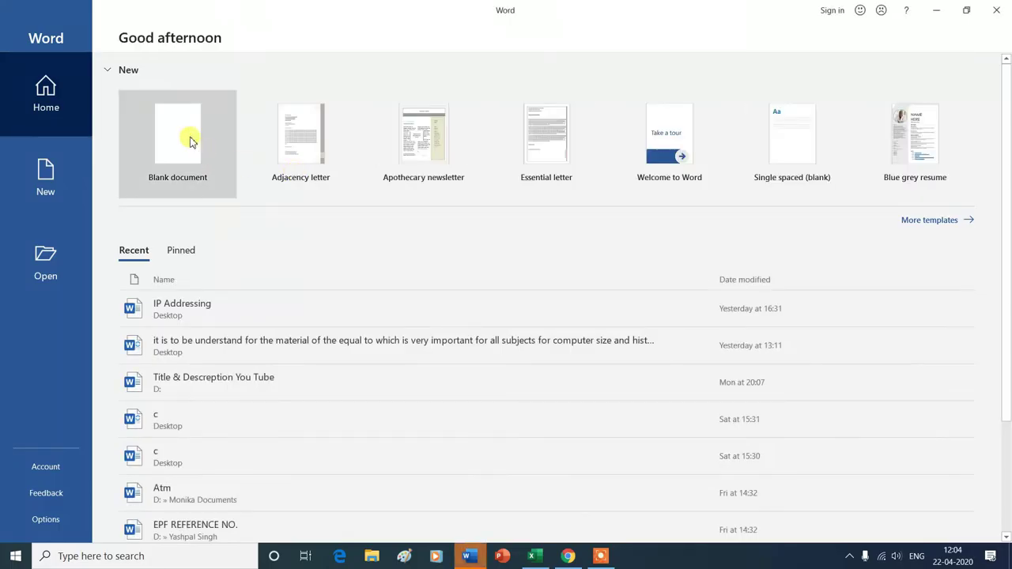
left_click(189, 136)
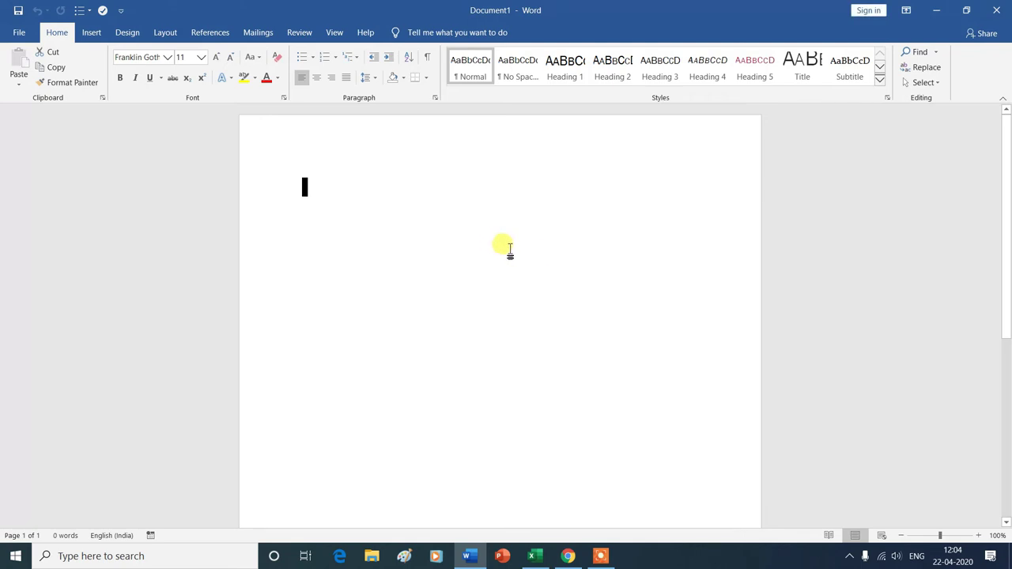
type("=")
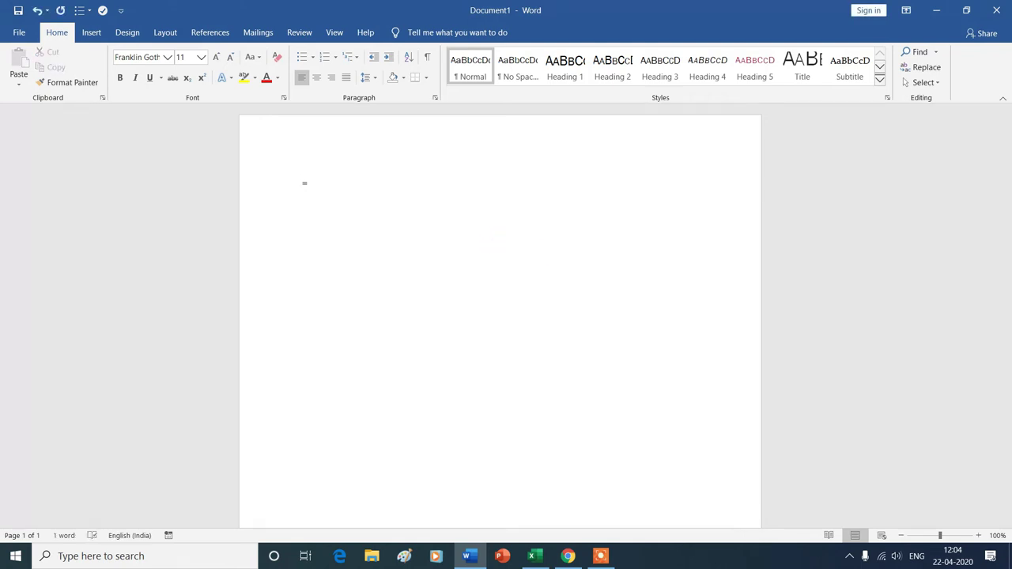
type("()")
key("Return")
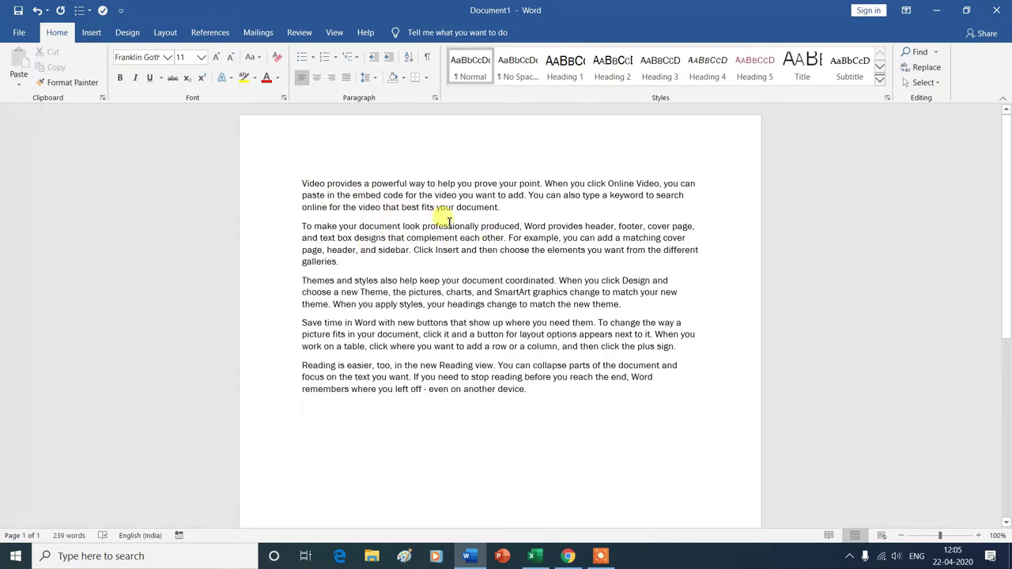
left_click(21, 33)
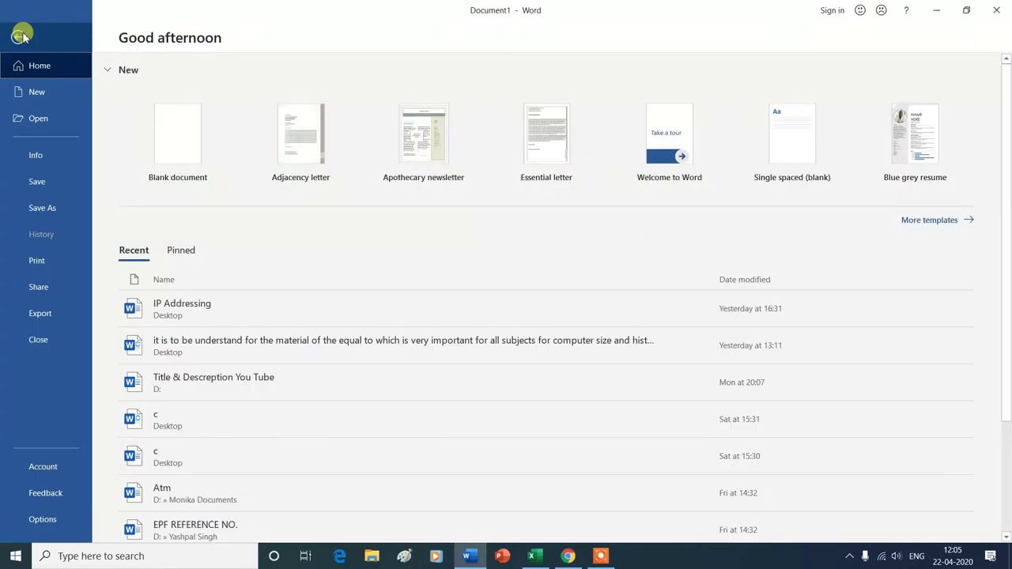
Step: Show the document's print preview zoomed to about 99% so the text is readable
left_click(52, 269)
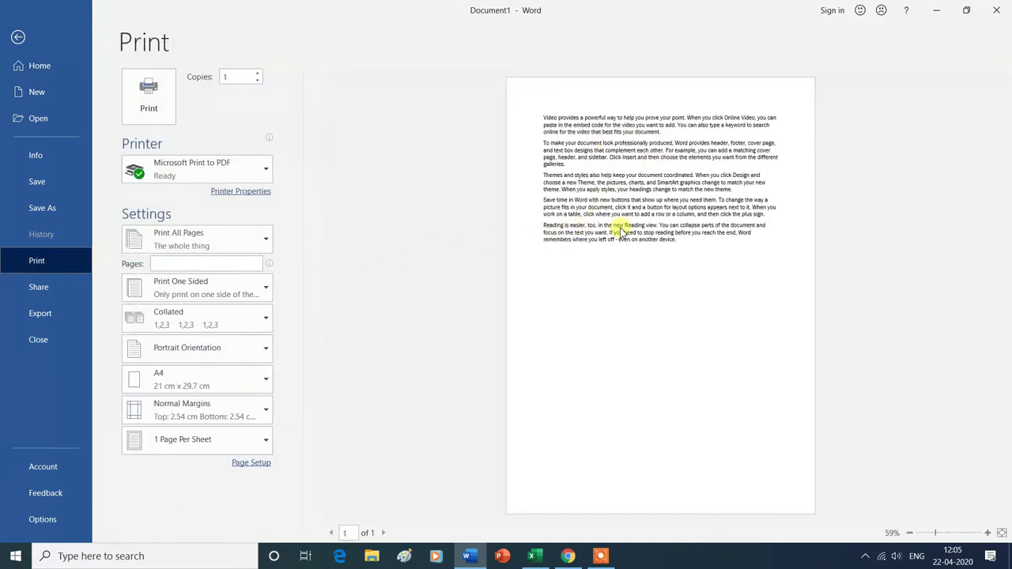
left_click(949, 534)
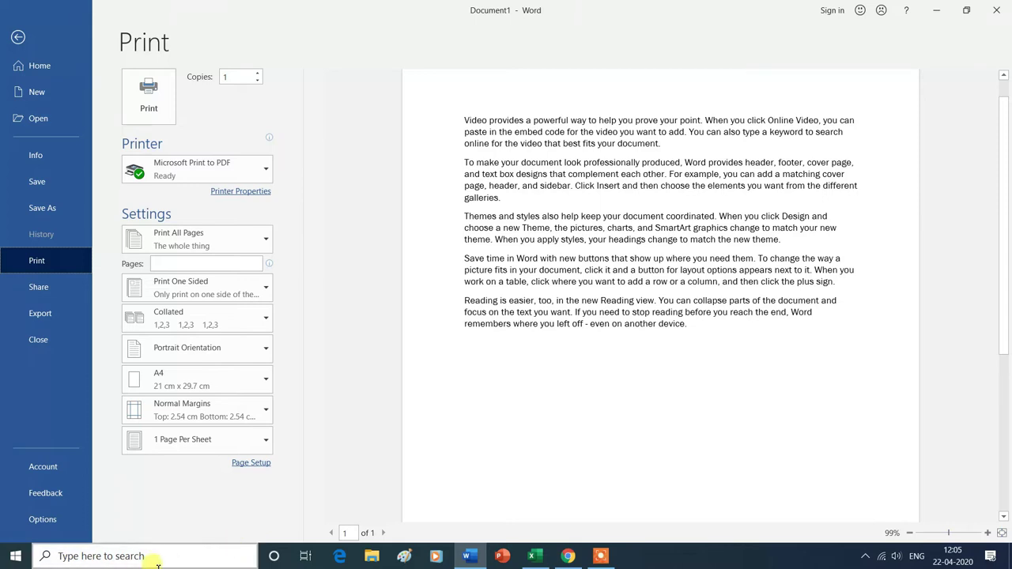
left_click(117, 556)
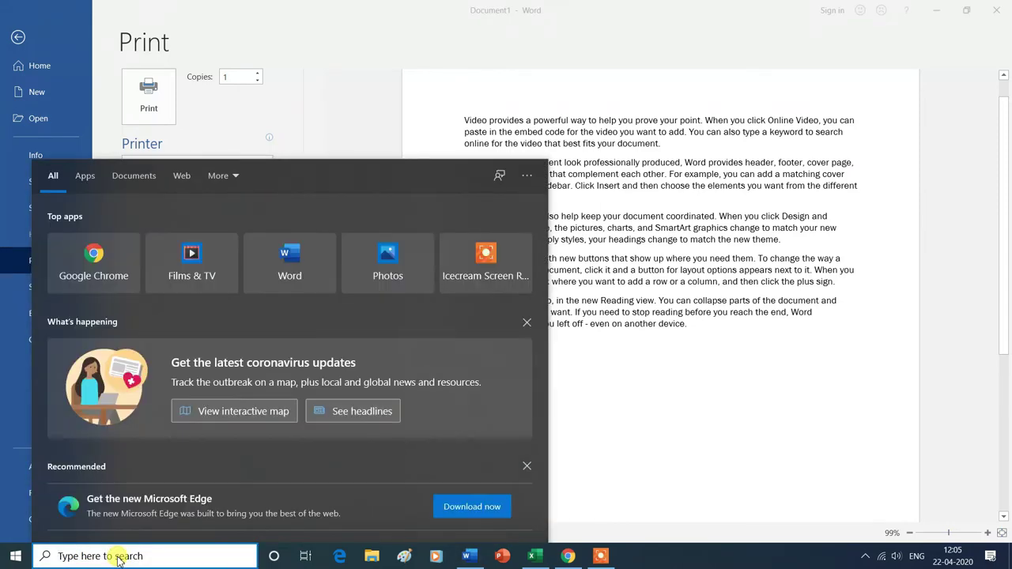
Step: Launch Snipping Tool and capture a rectangular snip of Word's print preview page
type("s")
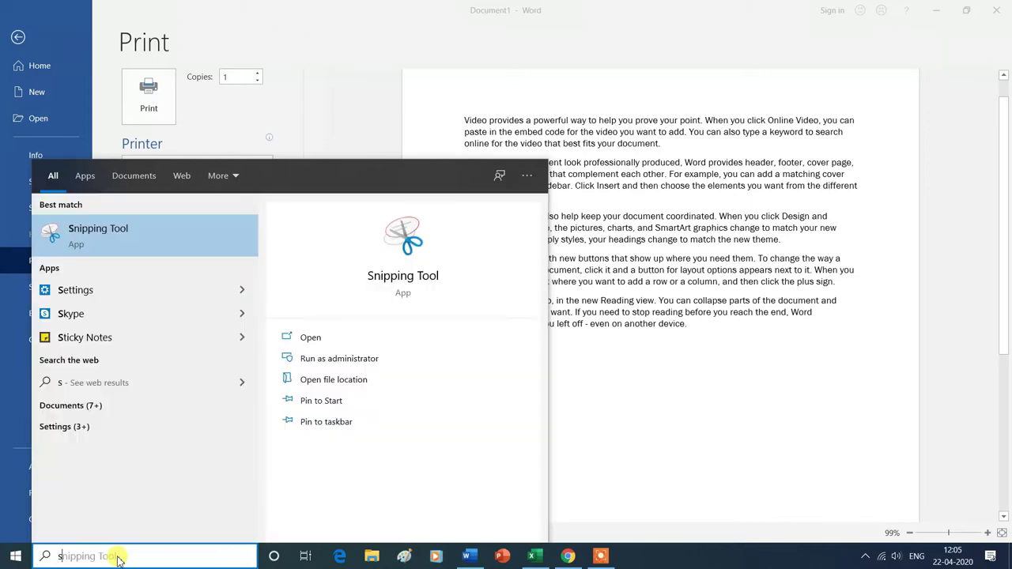
left_click(116, 236)
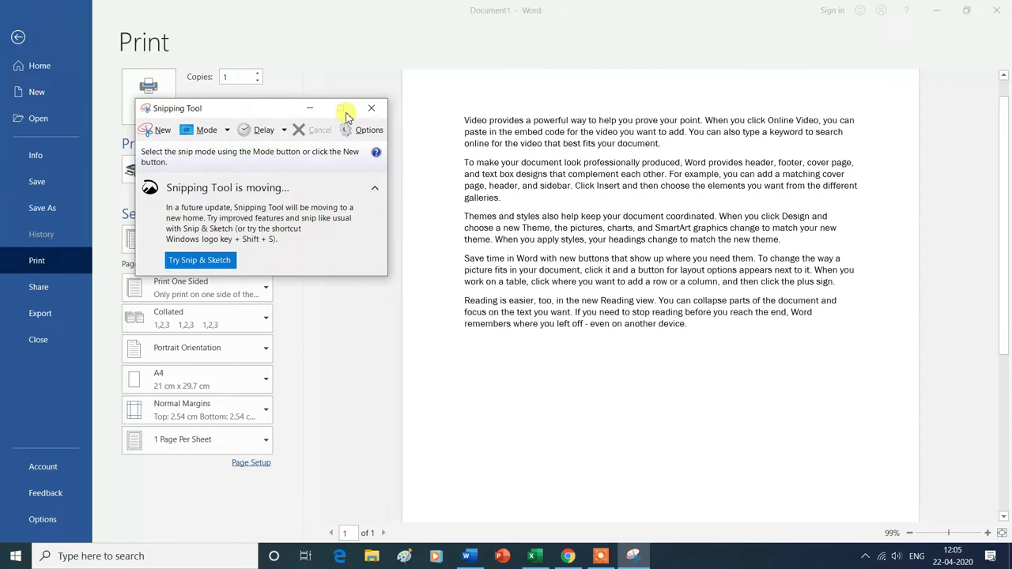
left_click(162, 132)
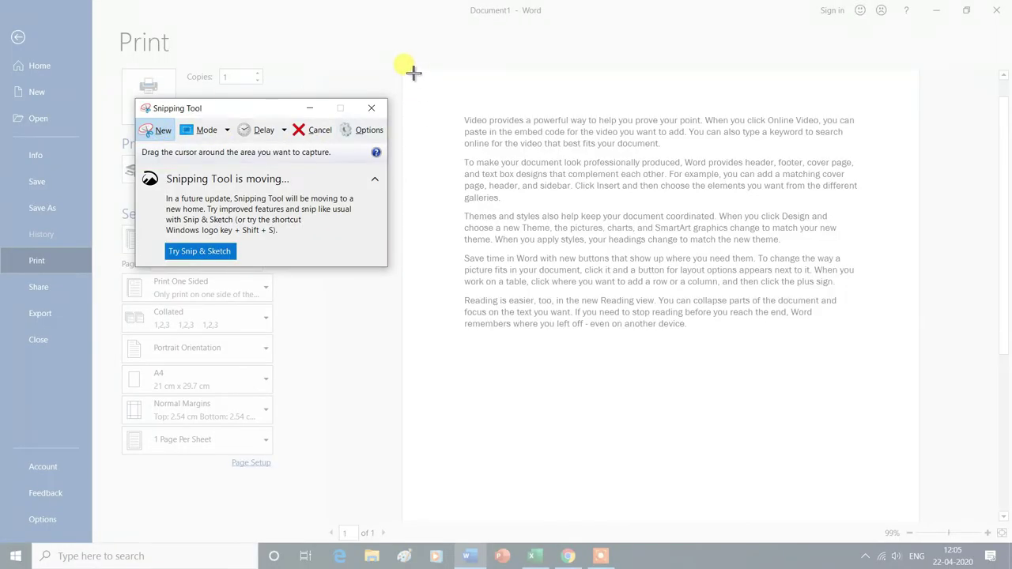
mouse_move(409, 71)
left_mouse_down()
mouse_move(900, 532)
mouse_move(921, 524)
left_mouse_up()
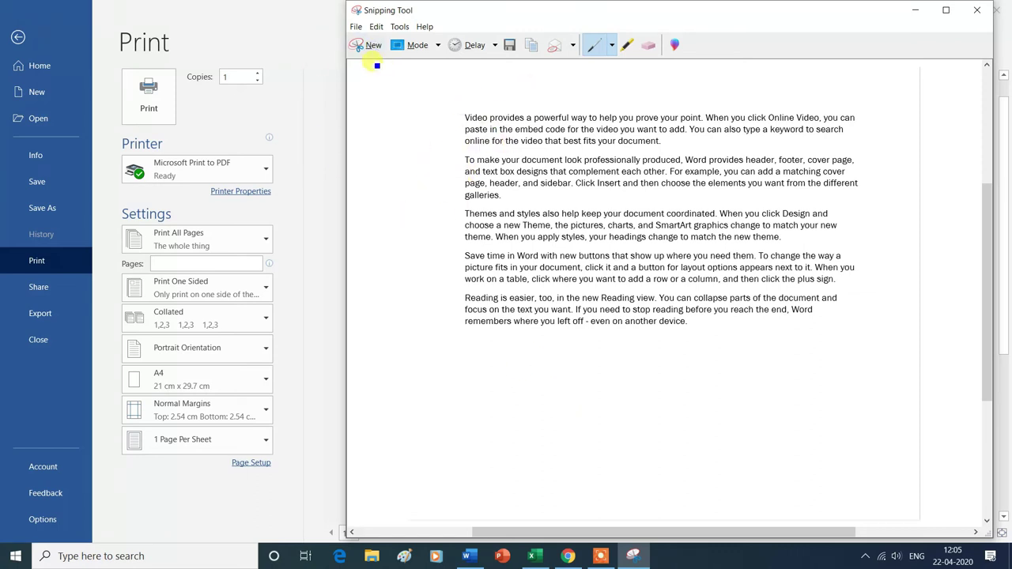
left_click(357, 28)
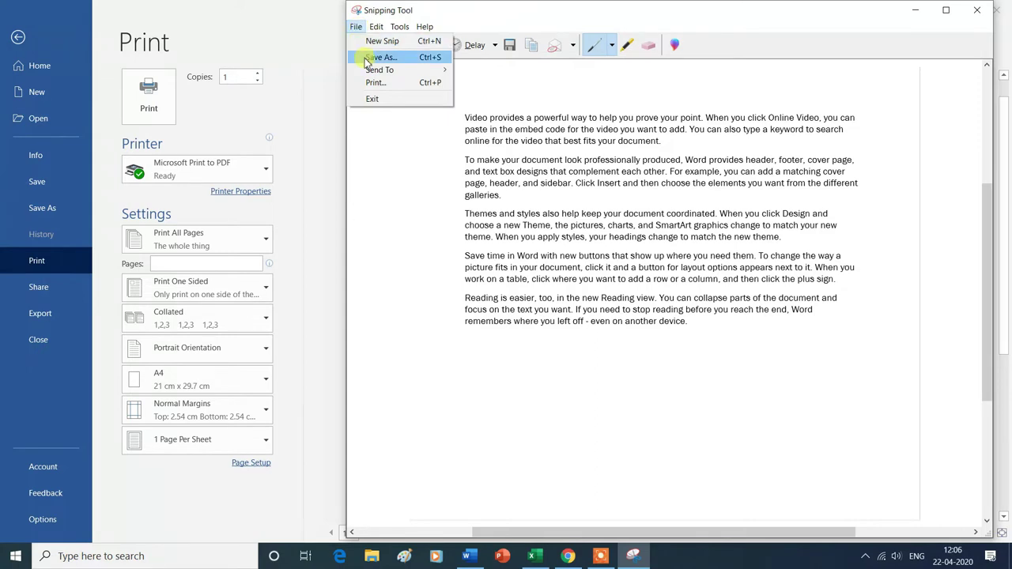
Step: Save the snip to the Desktop as a JPEG file named 'amit'
left_click(366, 59)
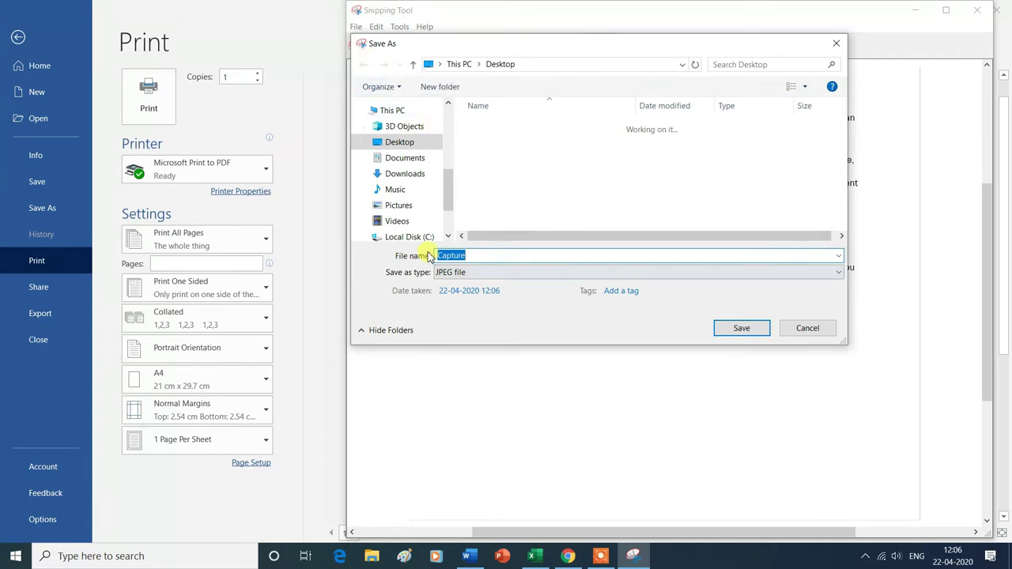
left_click(488, 255)
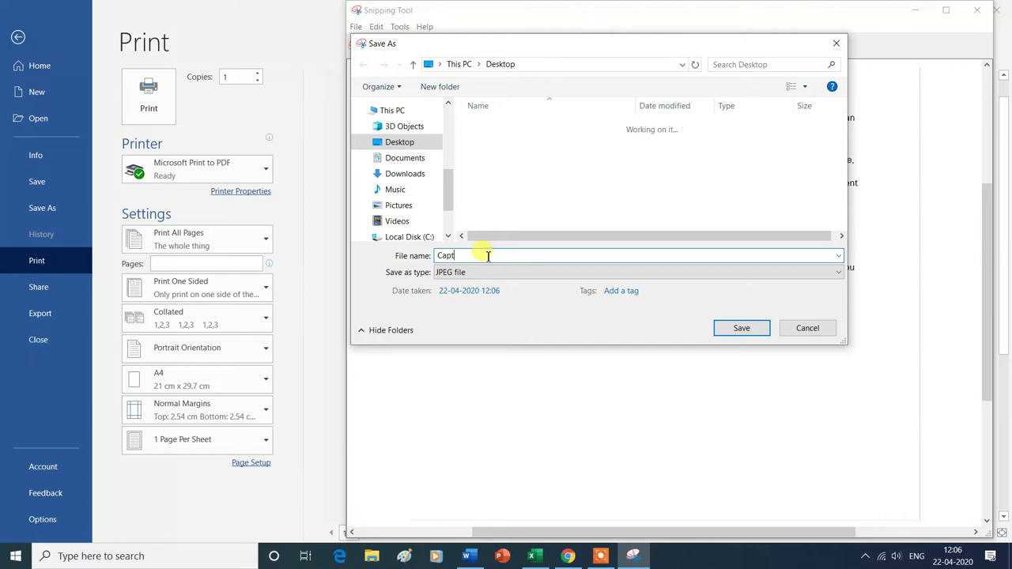
type("amit")
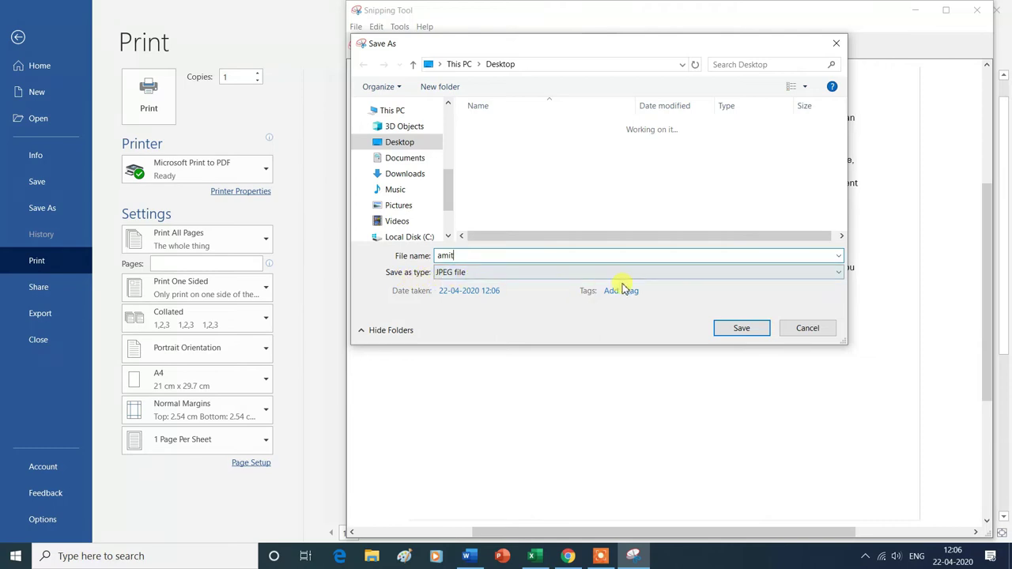
left_click(536, 276)
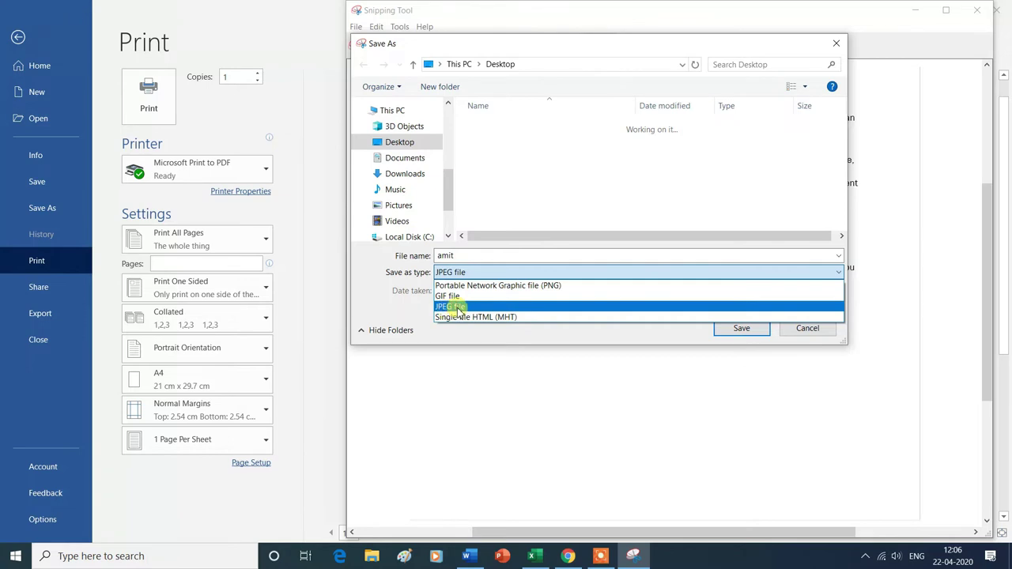
left_click(458, 308)
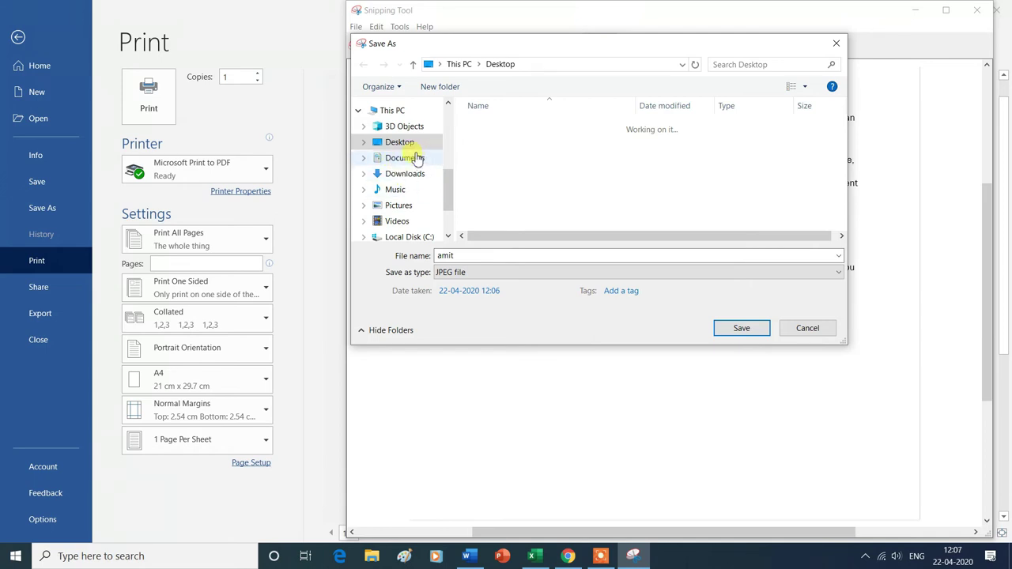
left_click(410, 146)
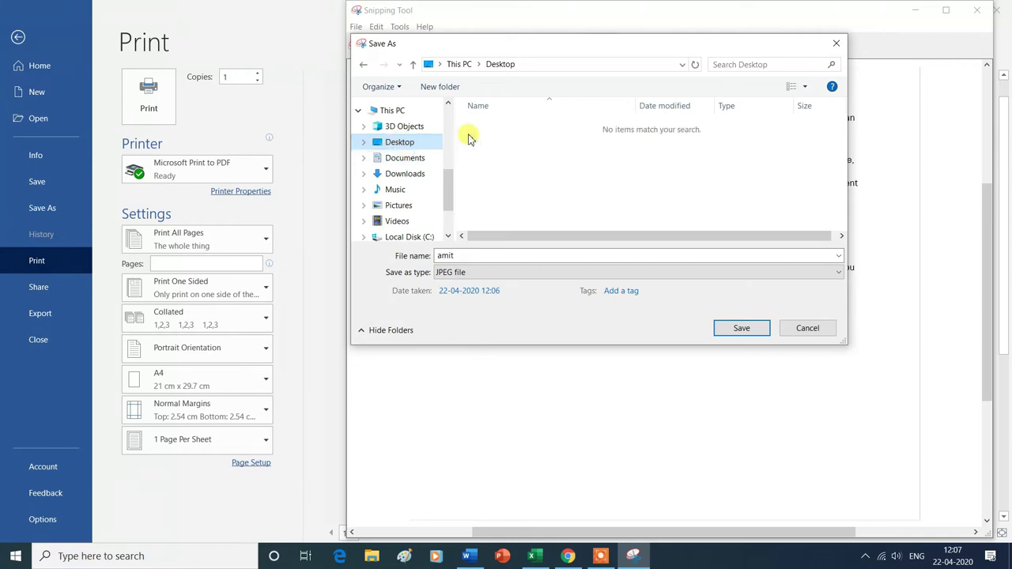
left_click(743, 329)
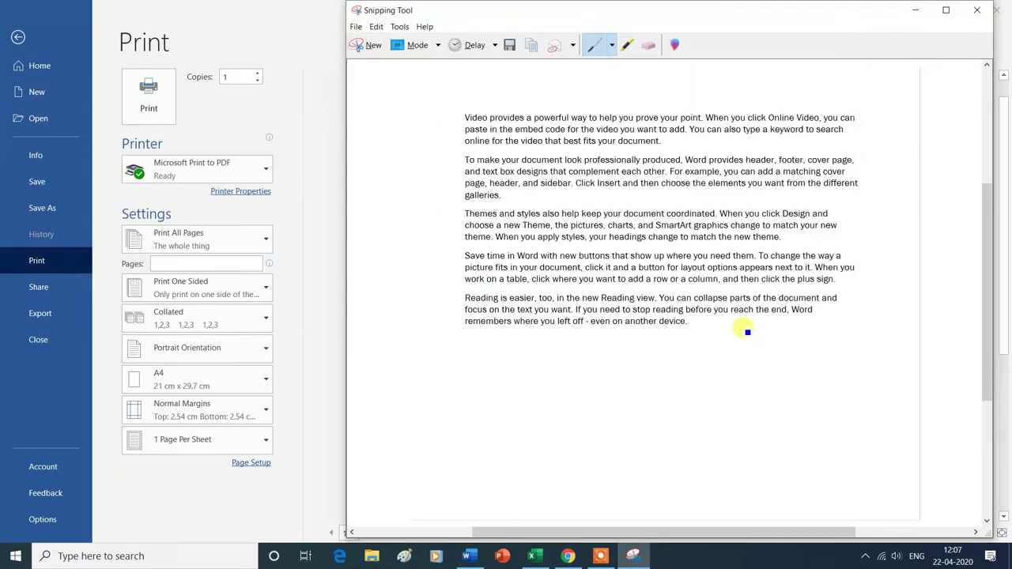
Step: Close Snipping Tool and exit Word without saving the sample-text document
left_click(979, 11)
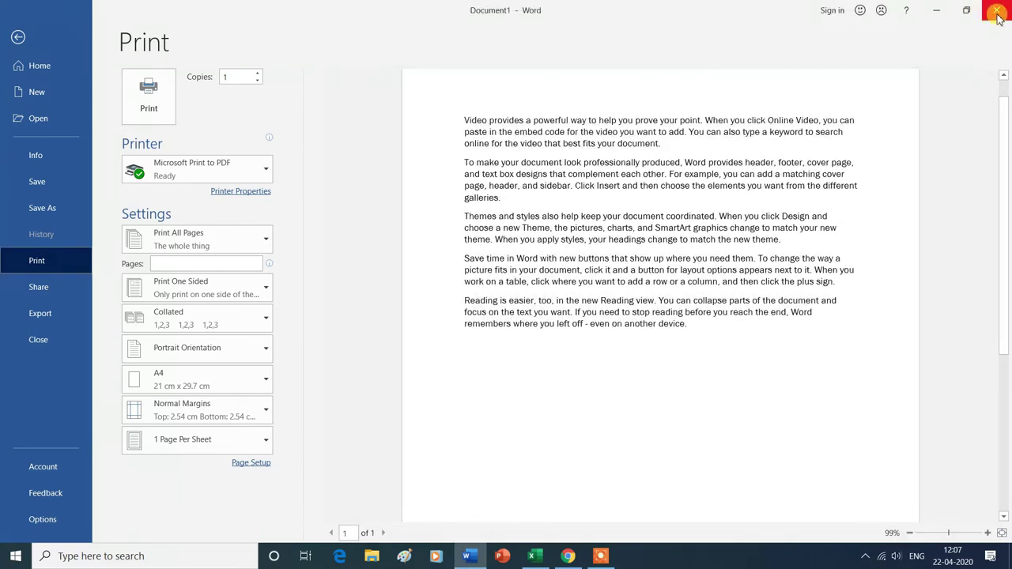
left_click(998, 14)
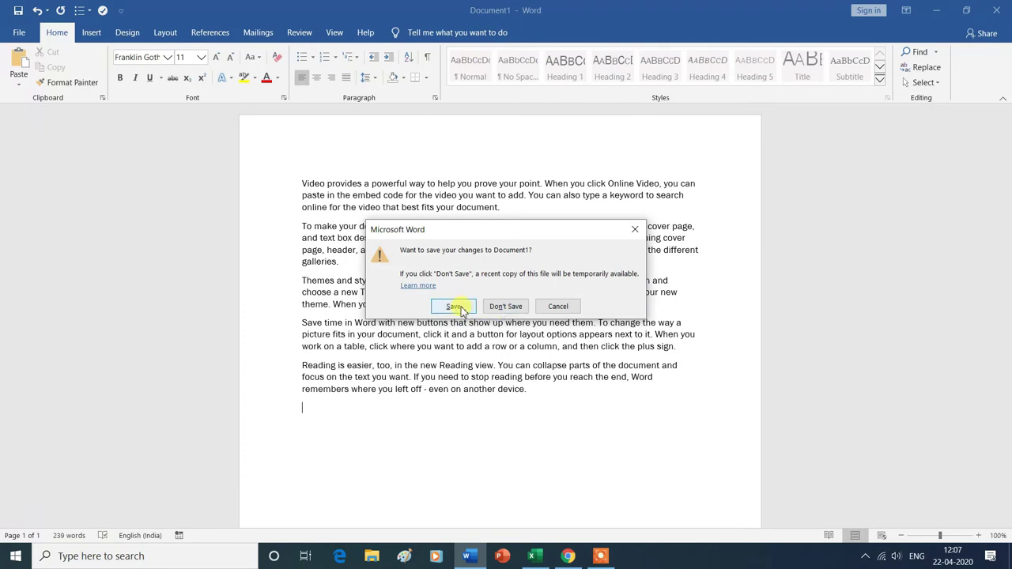
left_click(511, 309)
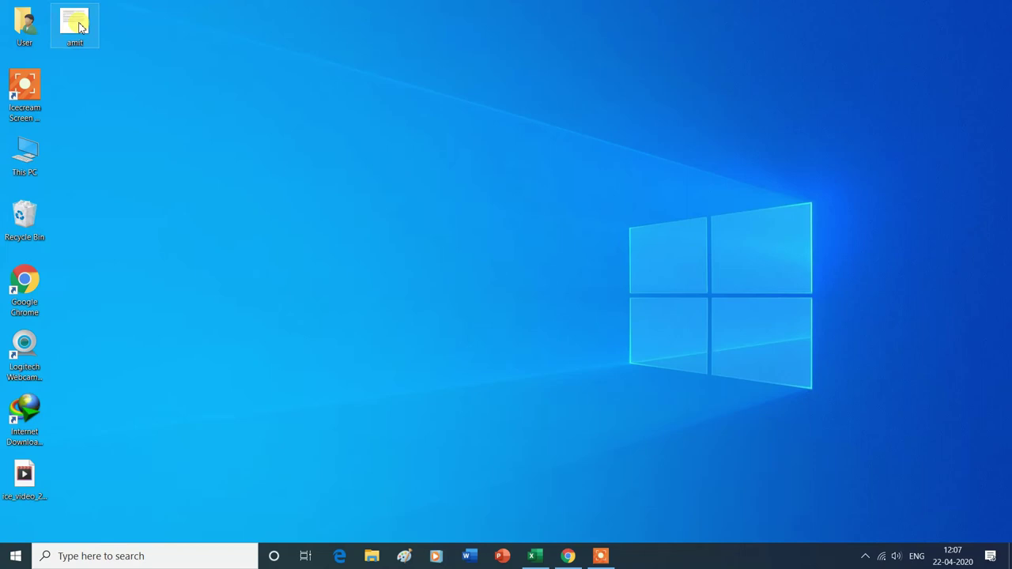
double_click(79, 27)
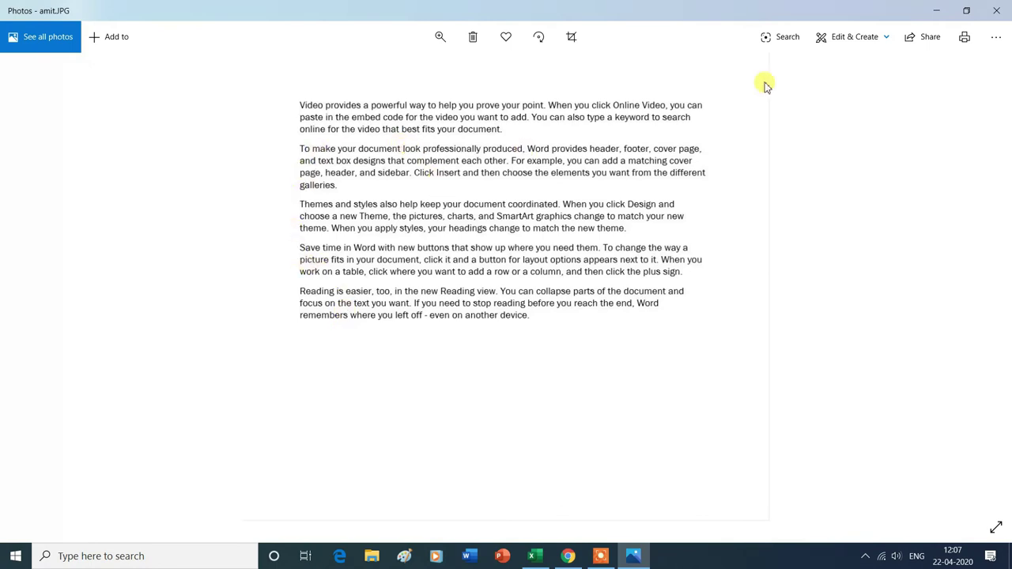
left_click(997, 11)
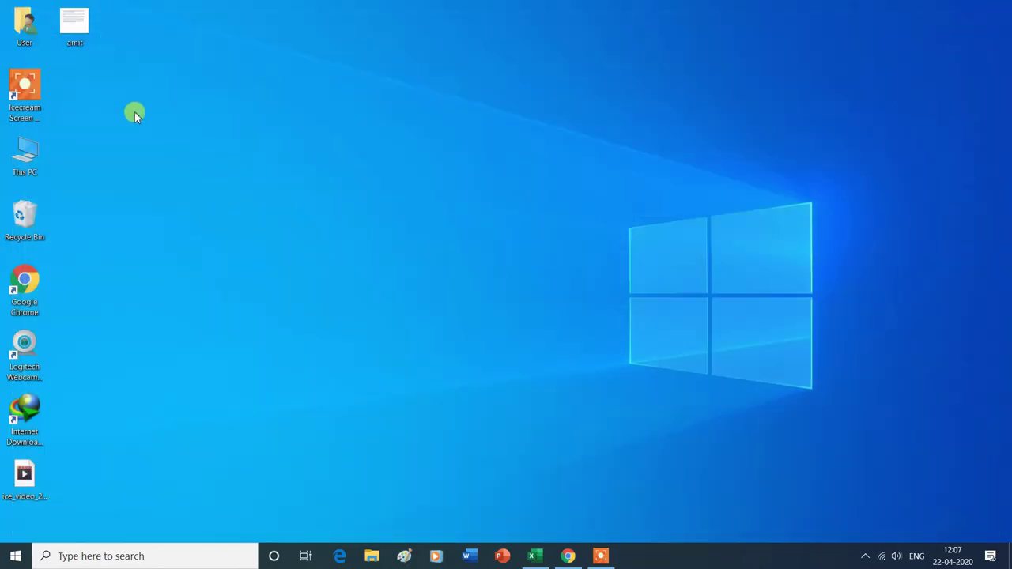
right_click(83, 30)
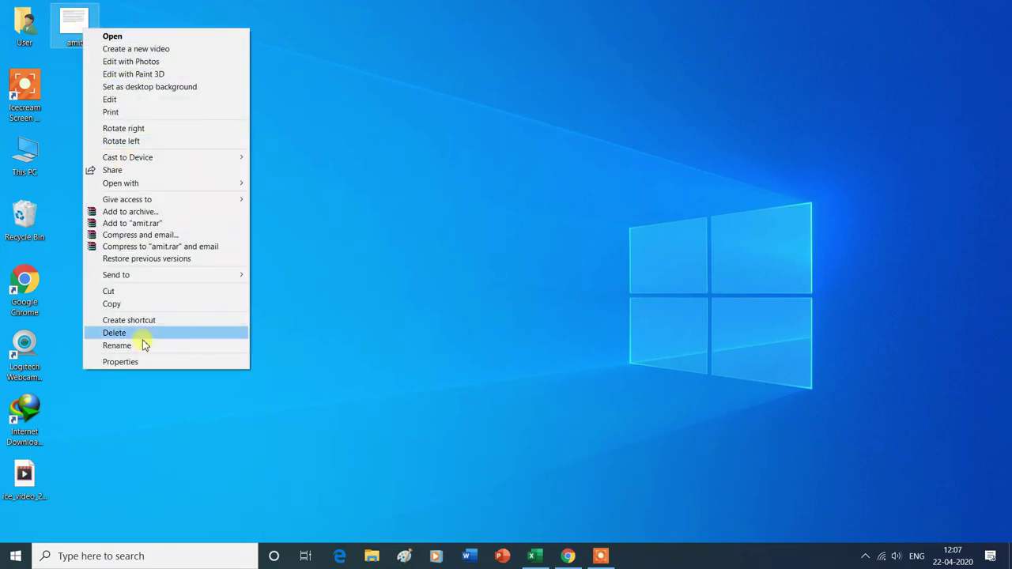
left_click(135, 365)
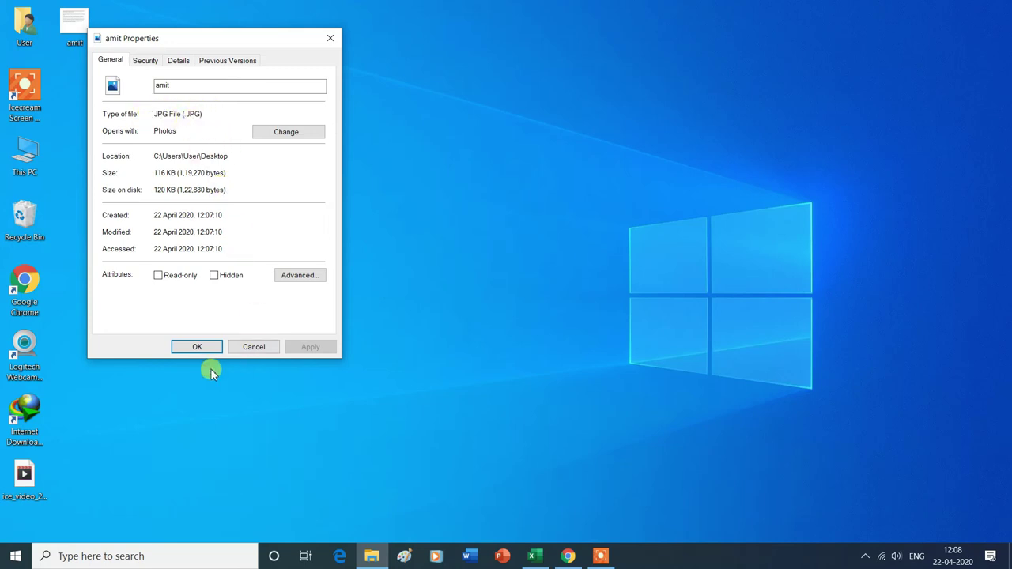
left_click(198, 348)
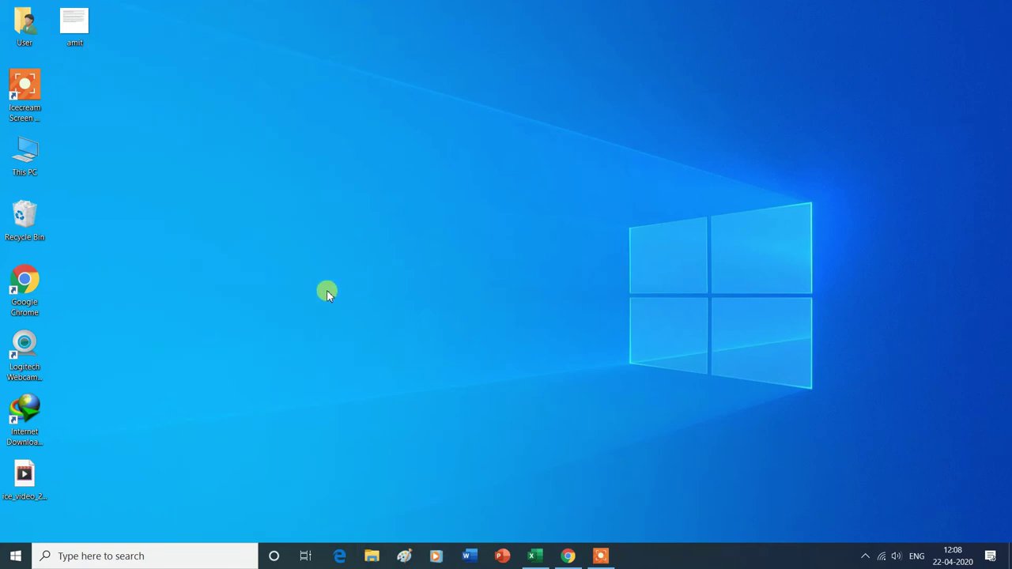